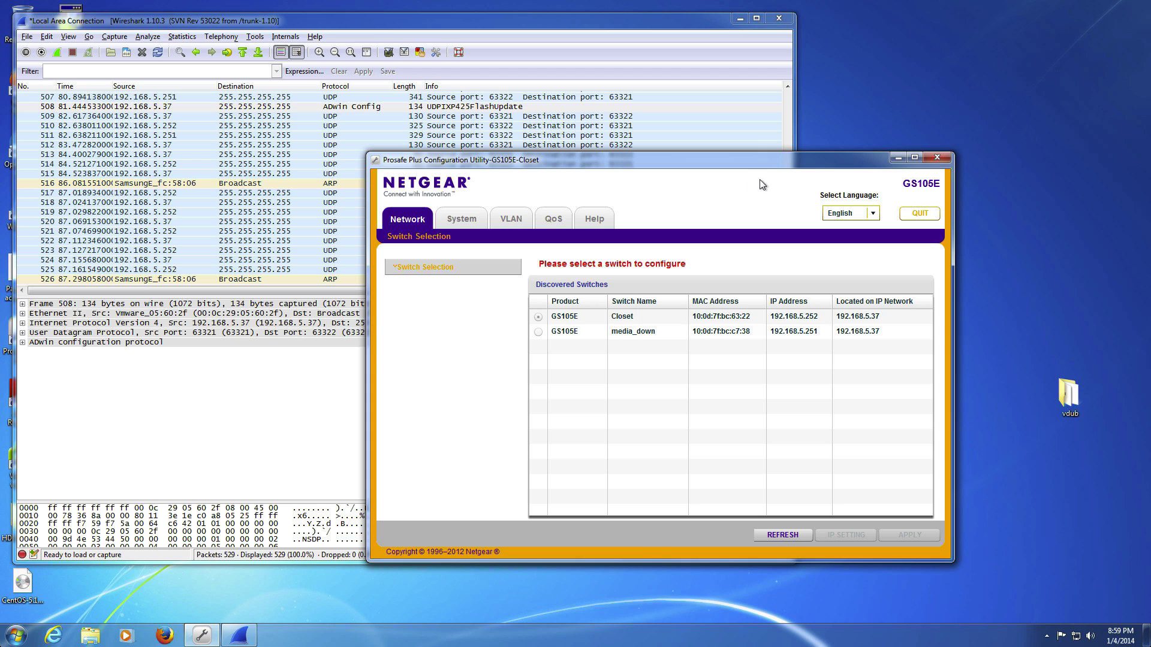
Select the media_down switch from the discovered switches and proceed to its login
drag(758, 163, 750, 170)
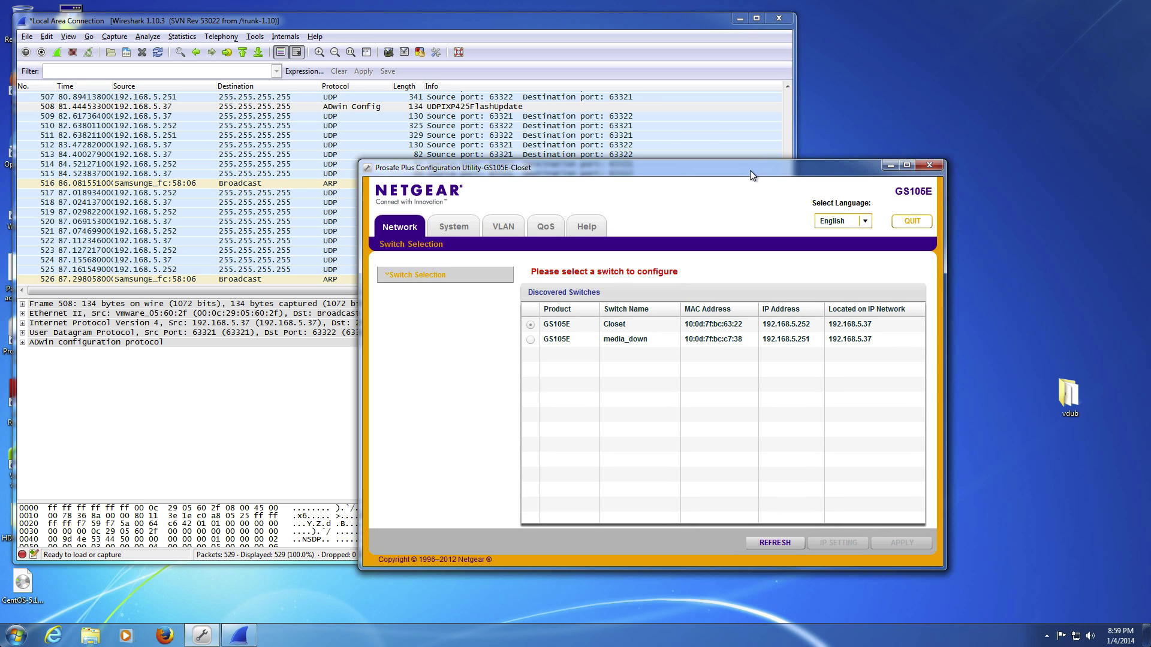
click(636, 339)
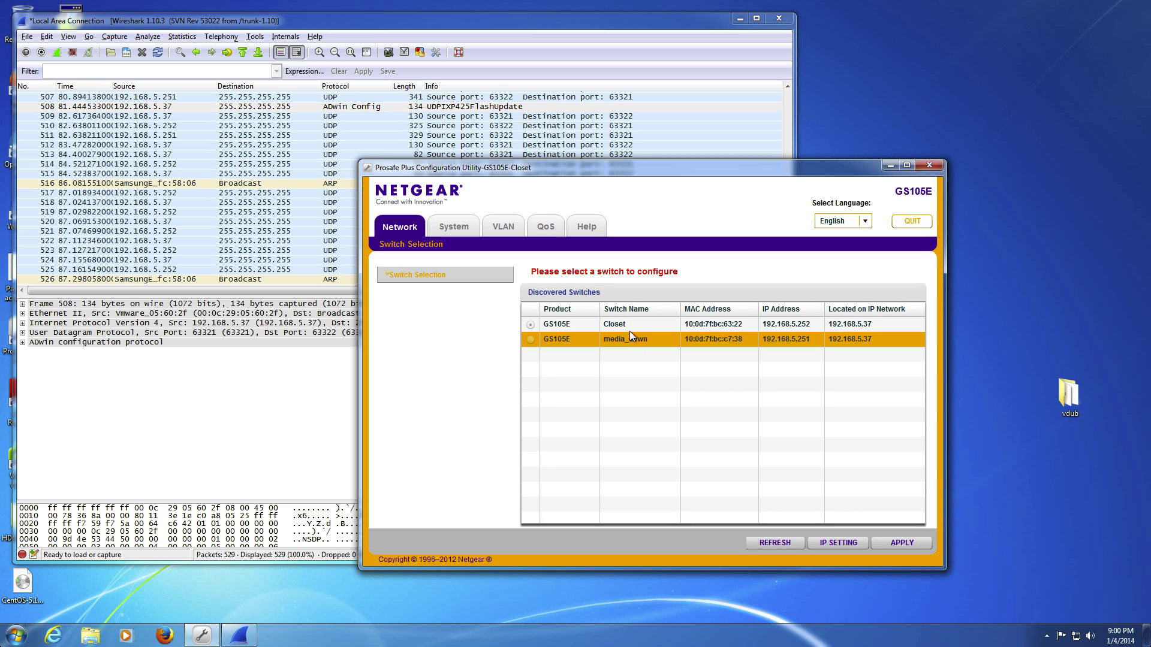
click(621, 324)
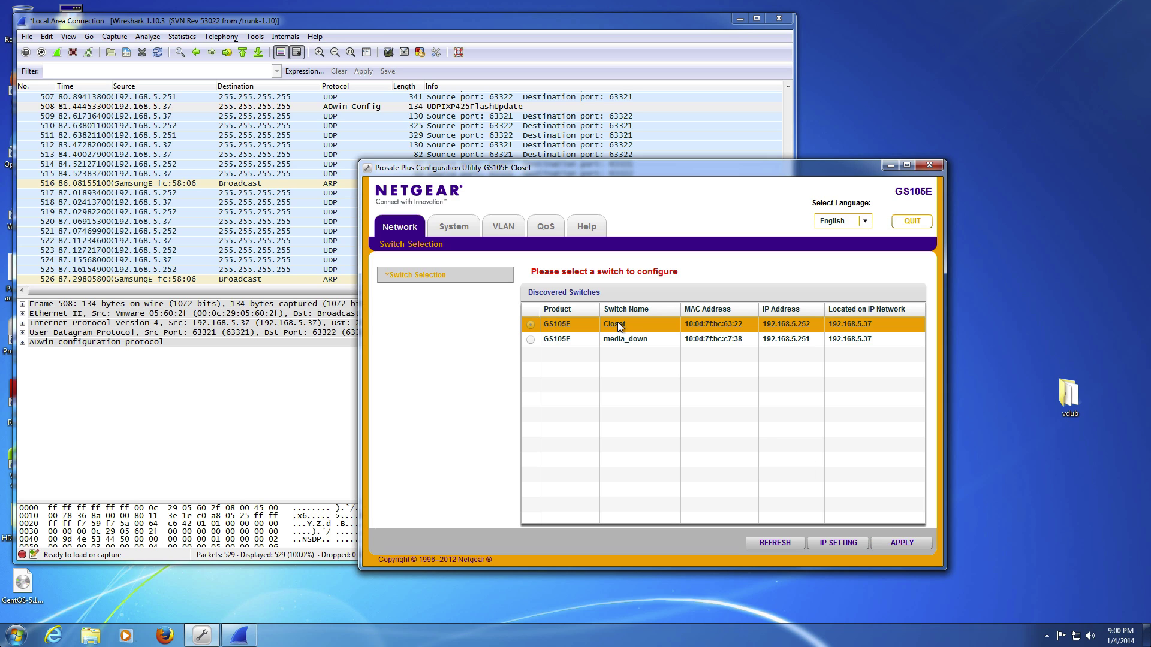
click(623, 340)
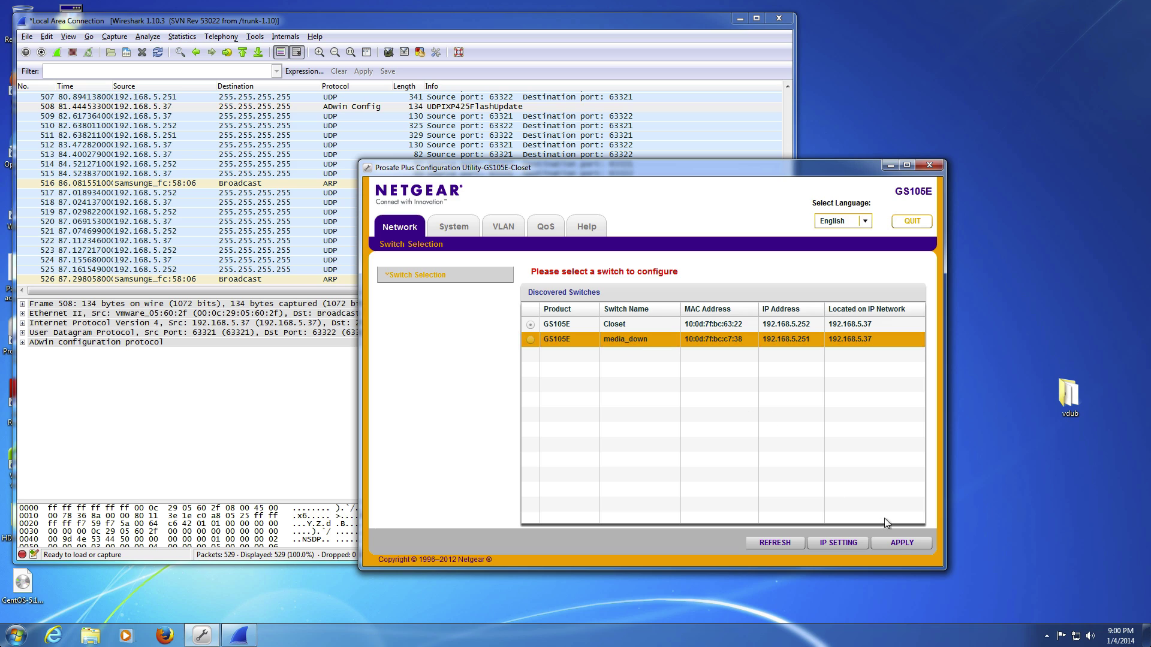
click(899, 543)
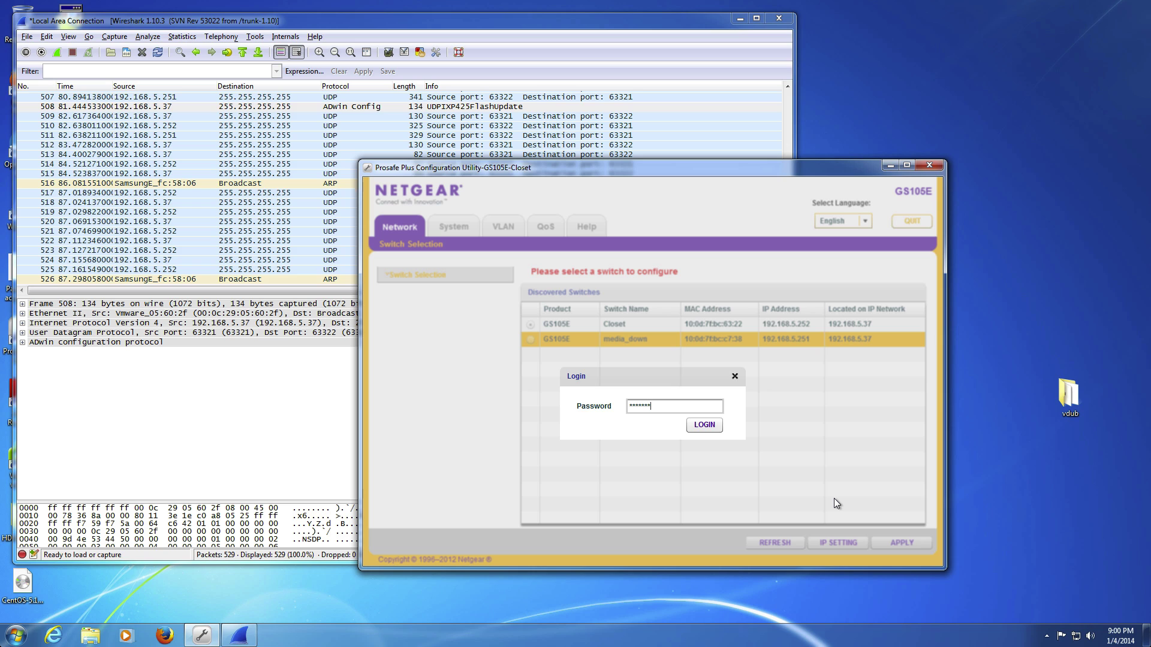
Re-enter the switch password and log in to the media_down switch
key(BackSpace)
key(BackSpace)
key(BackSpace)
key(BackSpace)
key(BackSpace)
key(BackSpace)
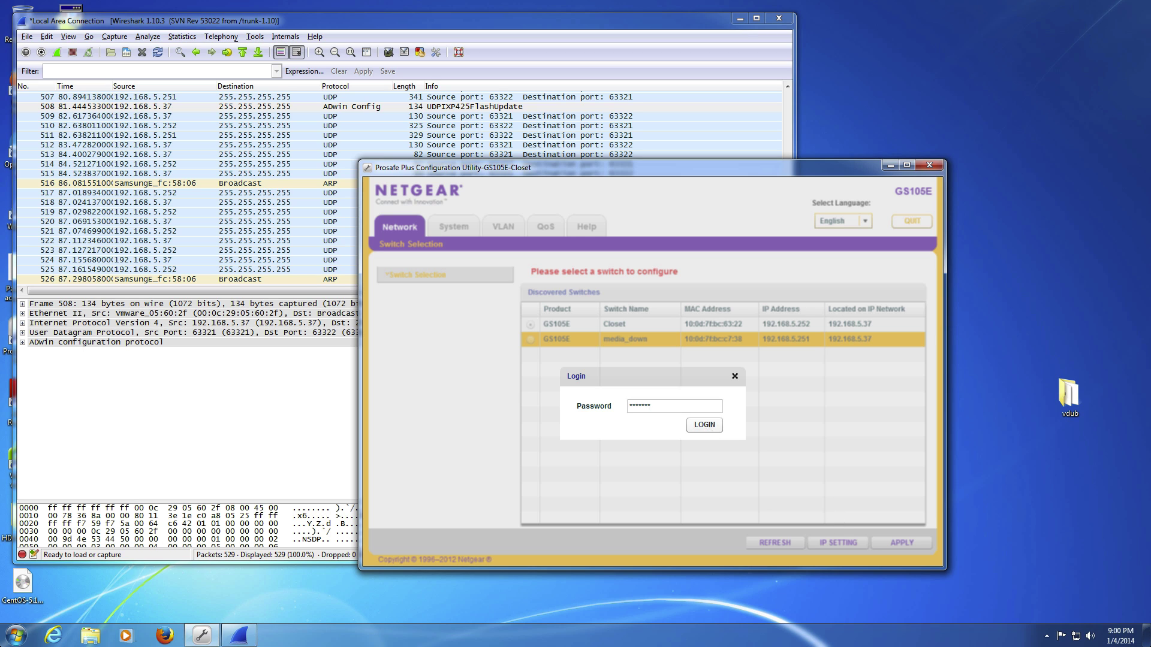
click(719, 429)
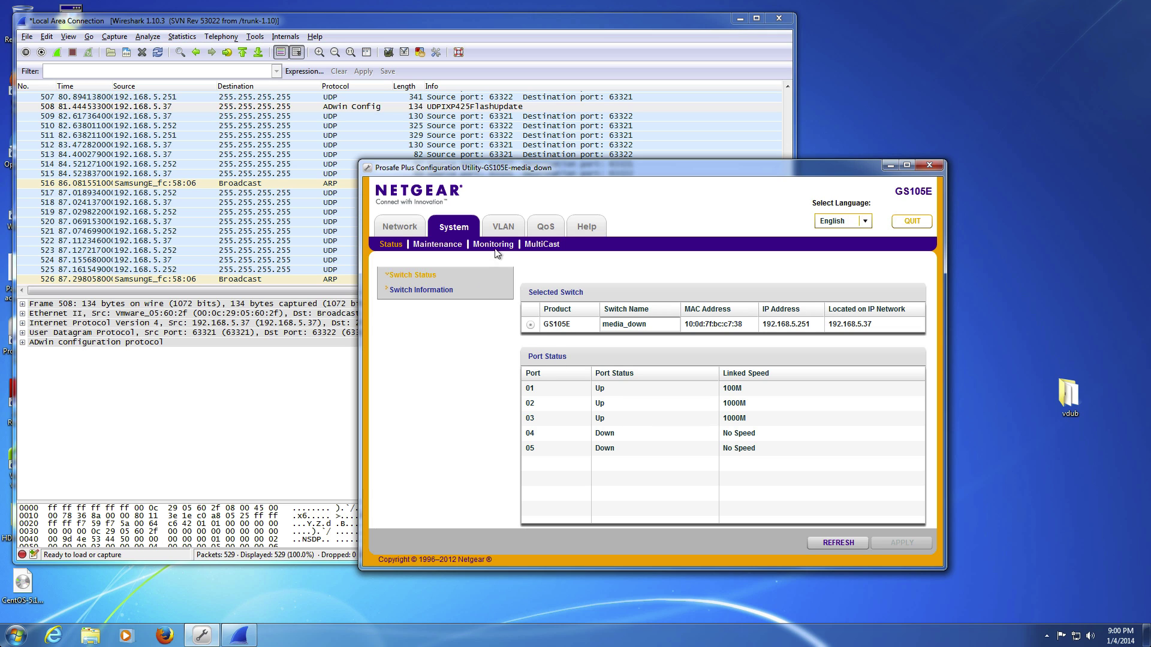
Open the Advanced 802.1Q VLAN configuration of the media_down switch to review its VLAN IDs and port members
click(503, 231)
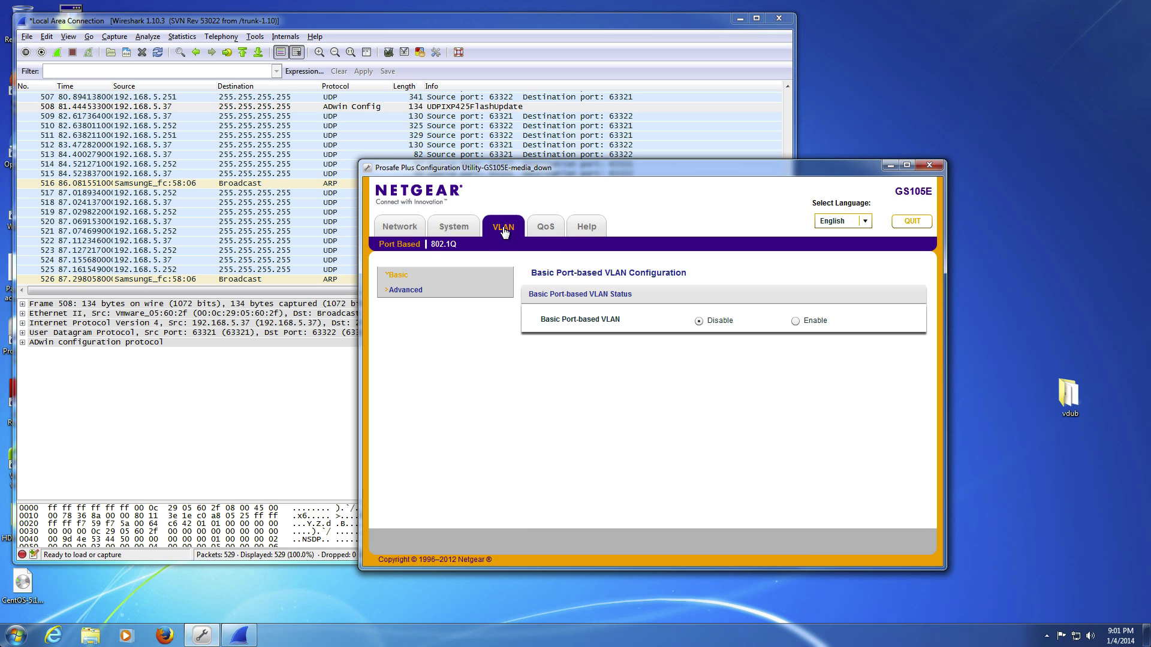
click(443, 246)
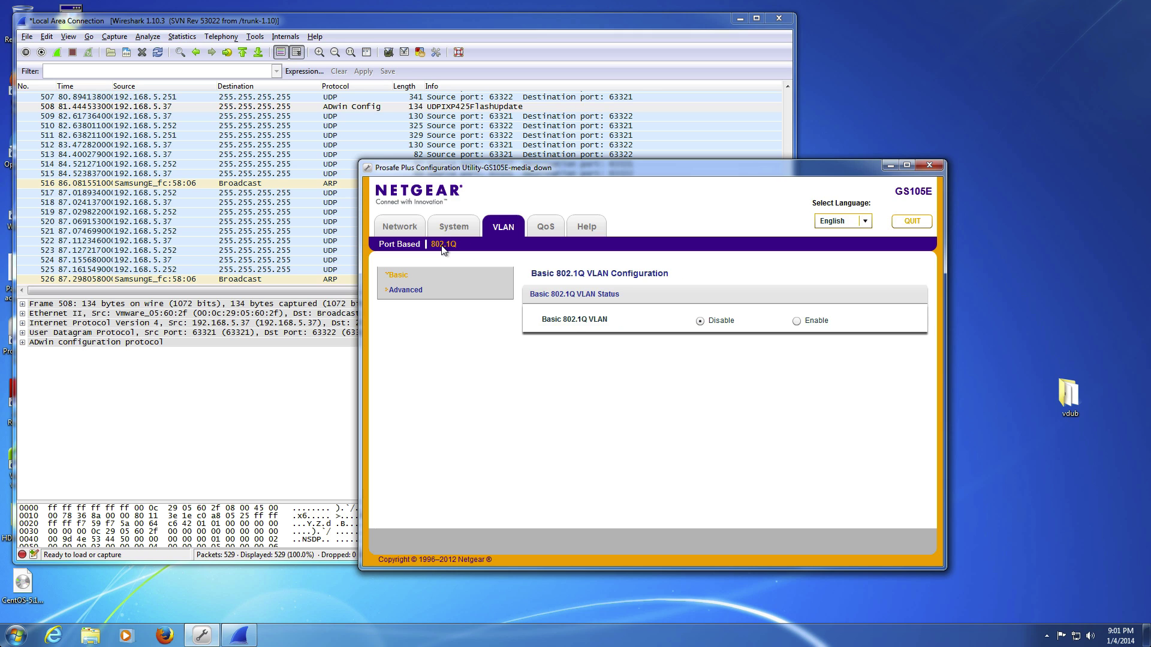
click(417, 290)
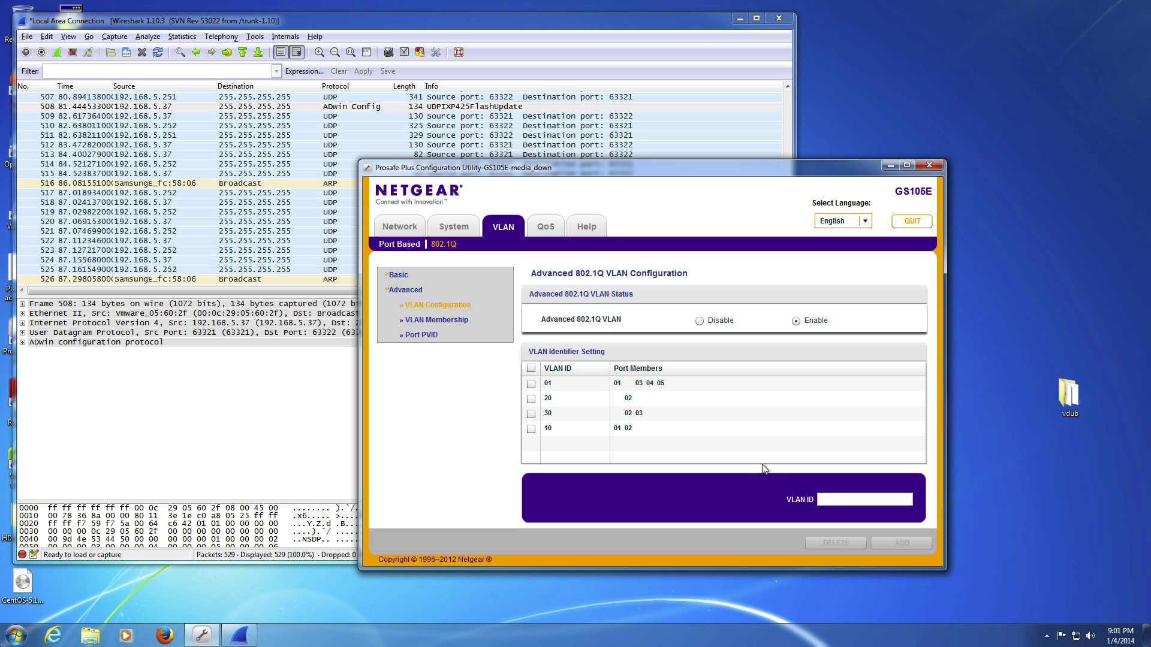
click(840, 499)
Examine the VLAN membership of the media_down switch for VLANs 01, 10, 20 and 30
click(454, 319)
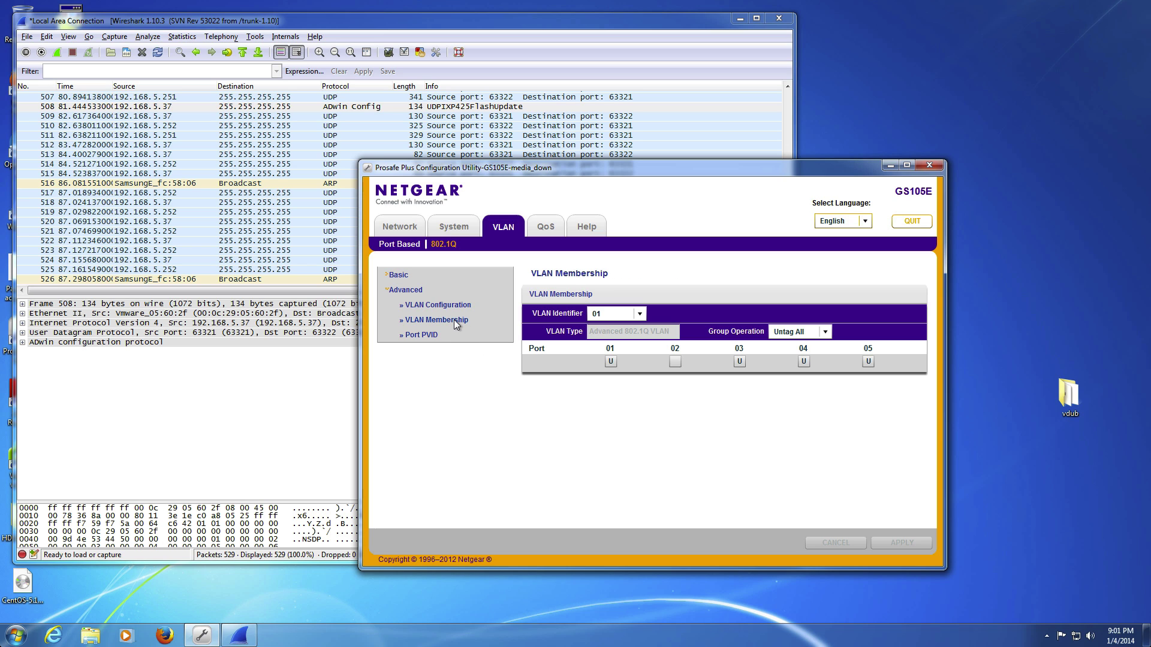
click(640, 314)
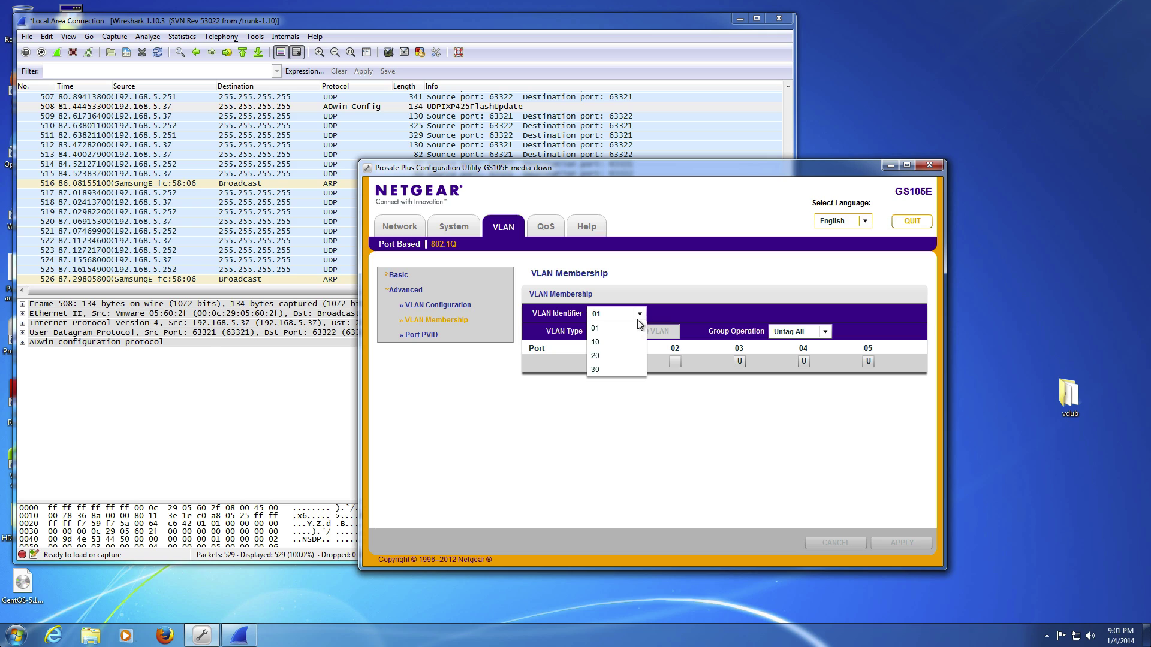
click(631, 343)
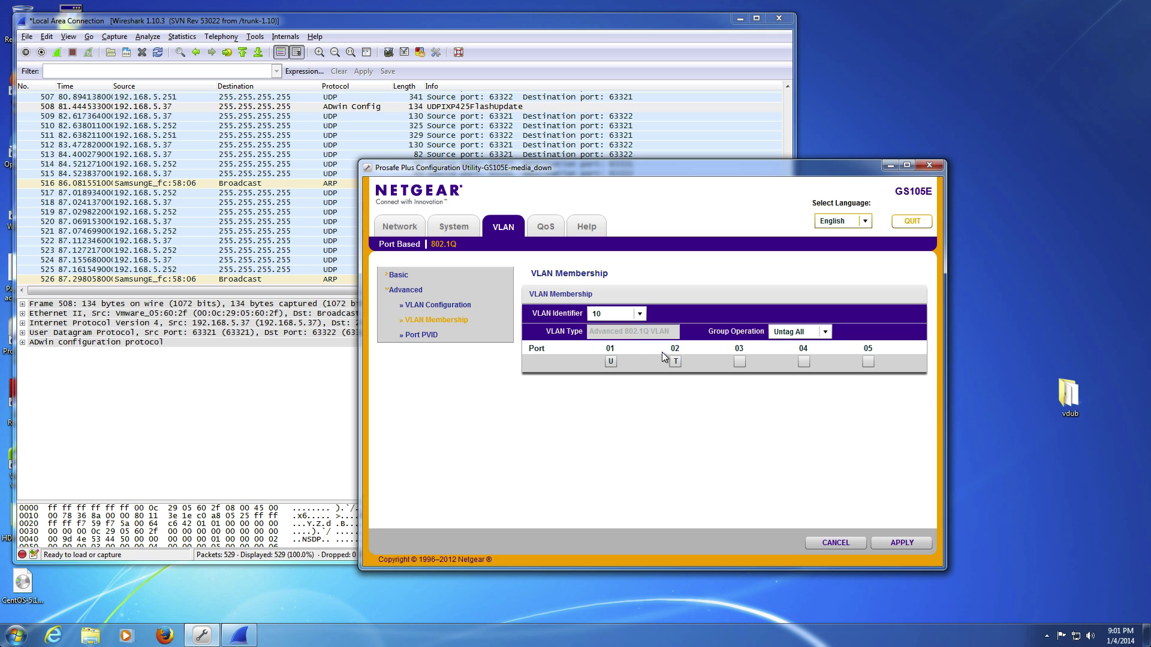
click(639, 314)
click(629, 355)
click(623, 314)
click(623, 370)
Compare the port tagging of VLAN 10 with VLAN 30 again and cancel out of the membership settings
click(639, 314)
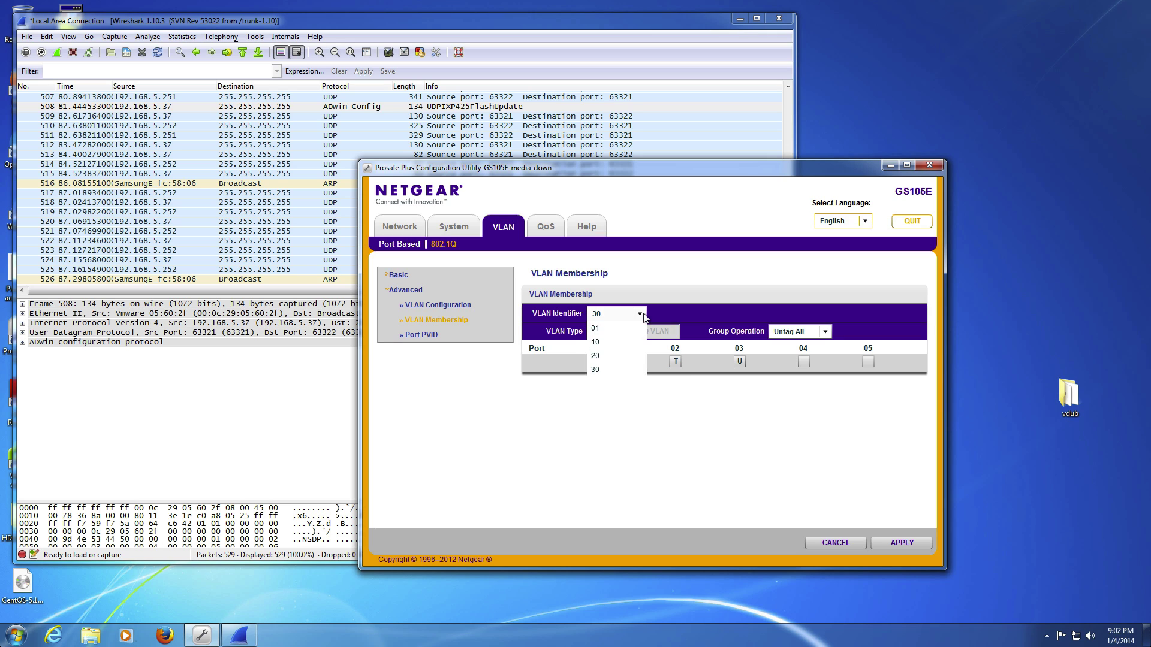
click(635, 342)
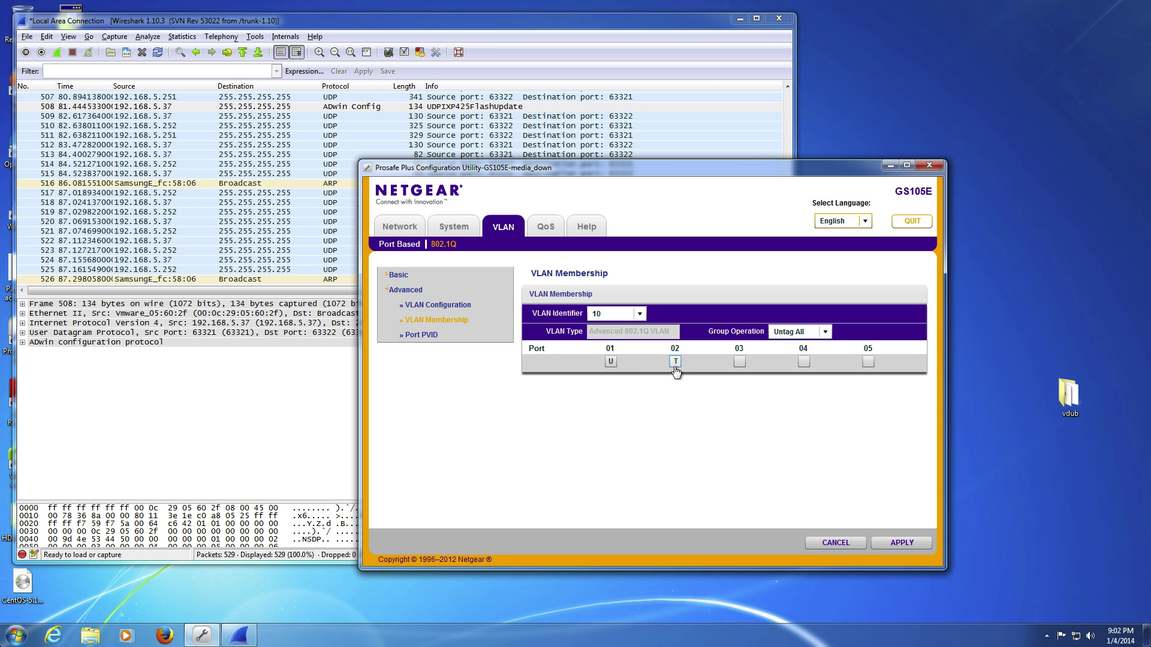
click(597, 318)
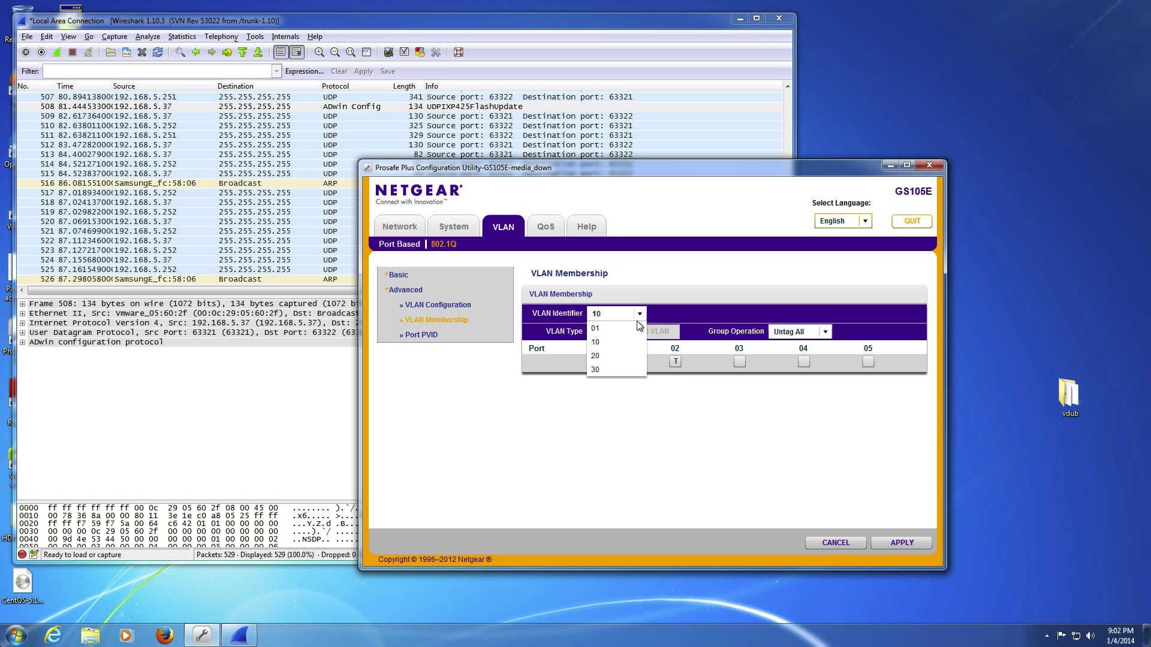
click(627, 369)
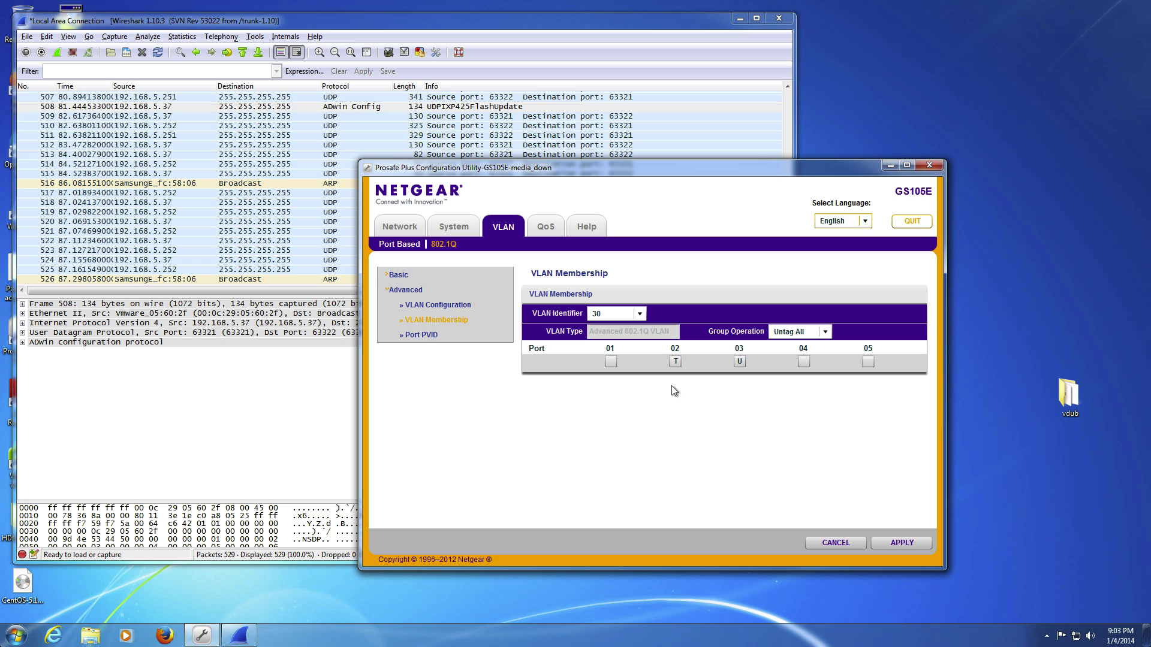
click(843, 543)
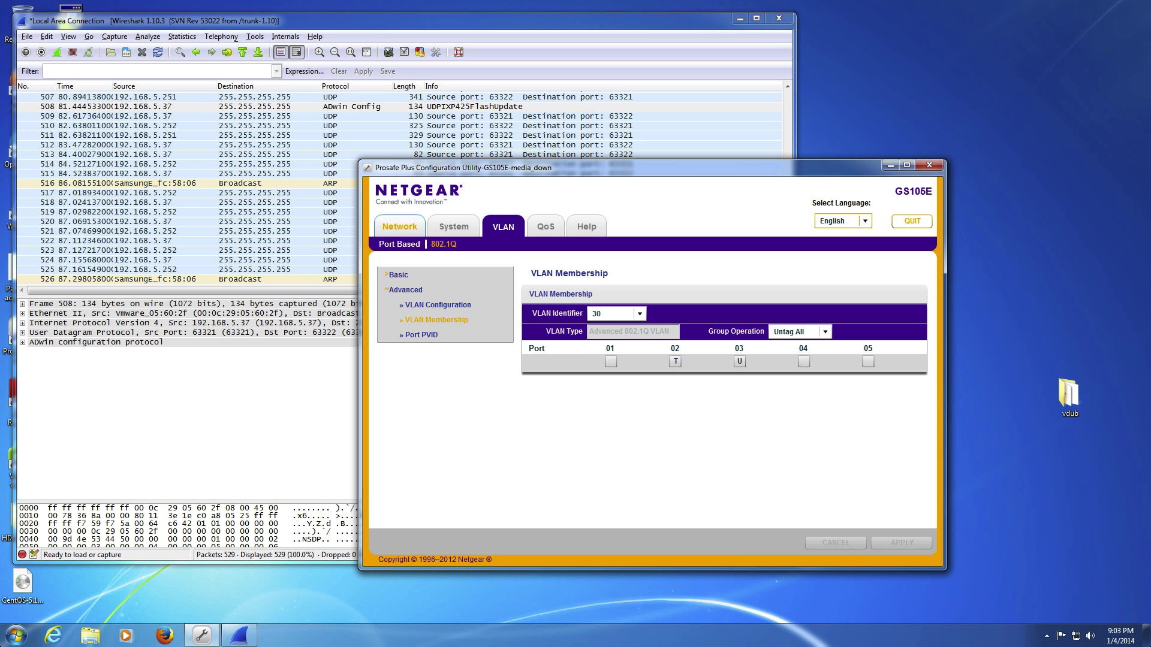
Return to the switch selection, choose the Closet switch and log in with its password
click(400, 227)
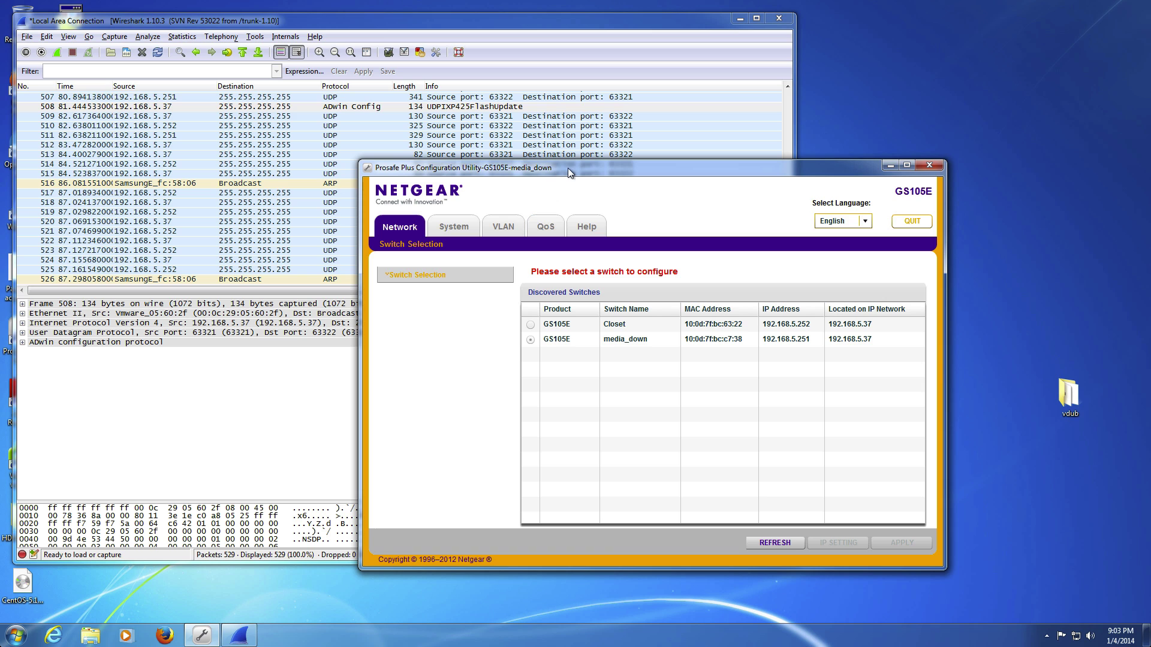
mouse_move(567, 168)
mouse_down()
mouse_move(547, 175)
mouse_move(563, 179)
mouse_up()
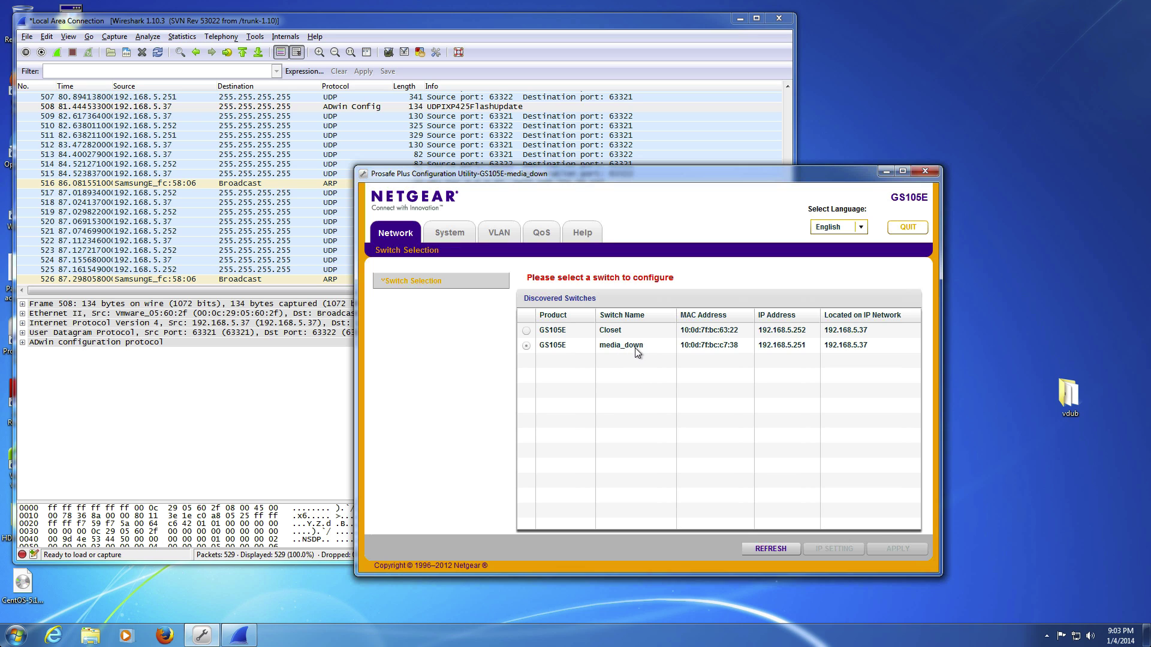
click(614, 333)
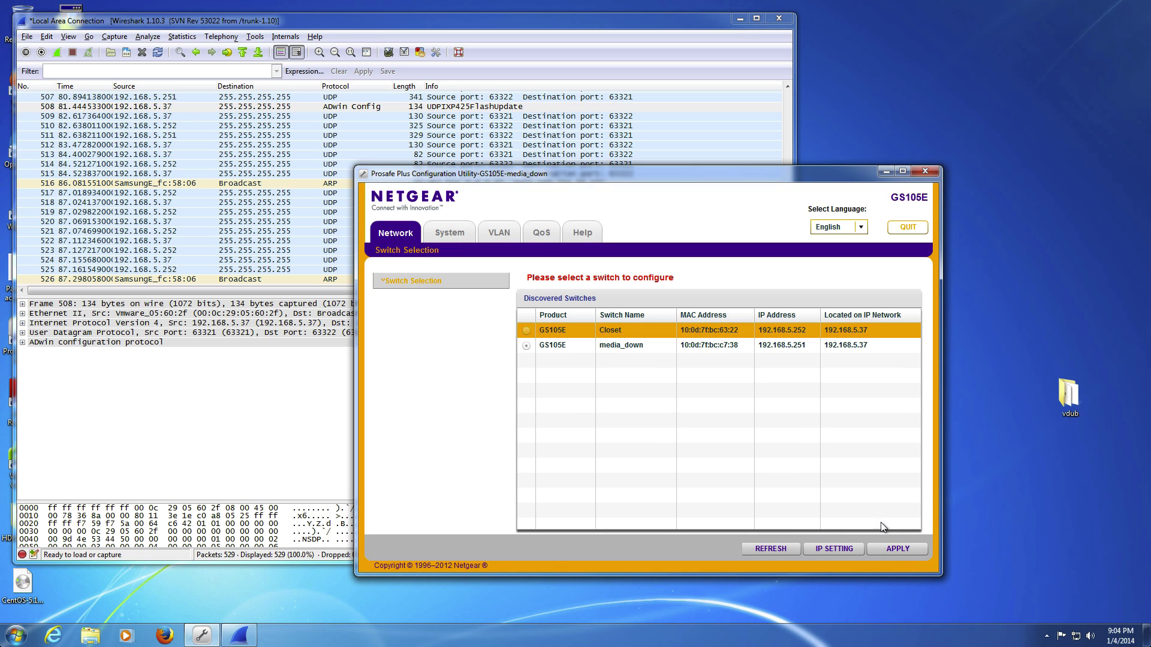
click(895, 549)
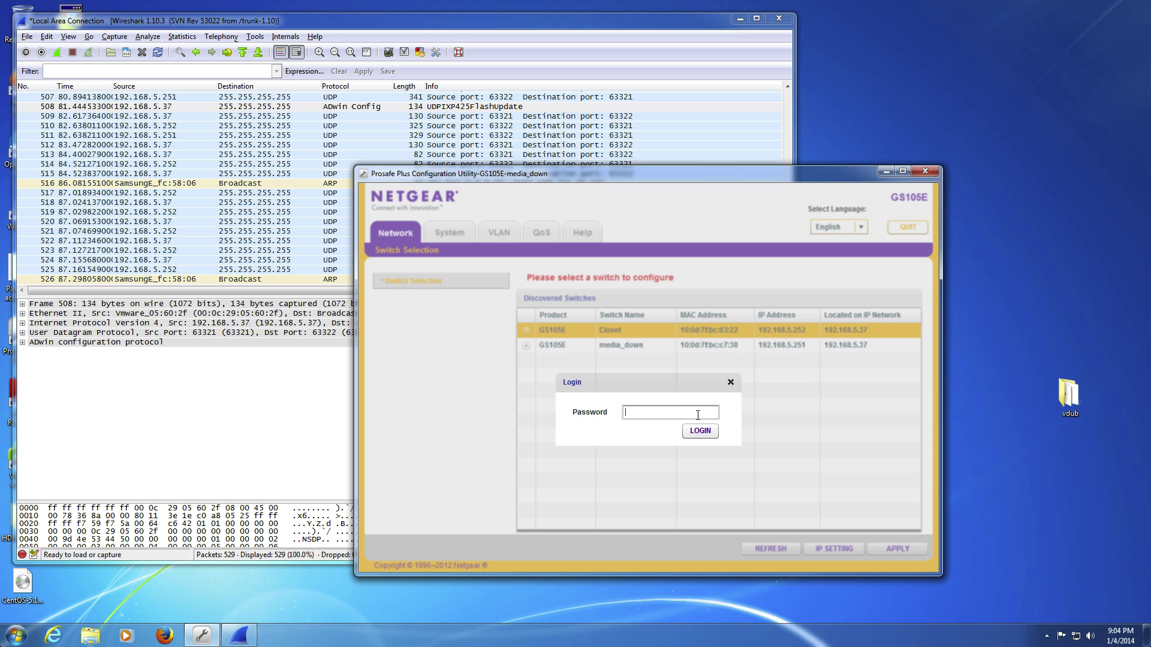
text(***)
key(Return)
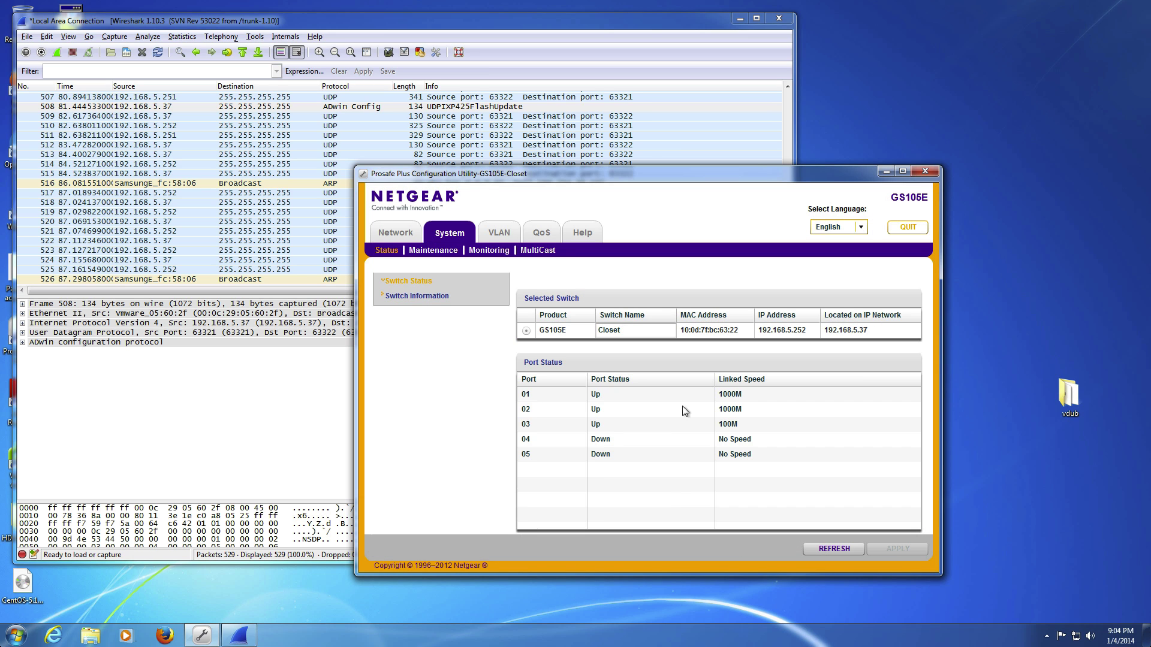
Open the Advanced 802.1Q VLAN configuration of the Closet switch to review its VLAN IDs and port members
click(502, 236)
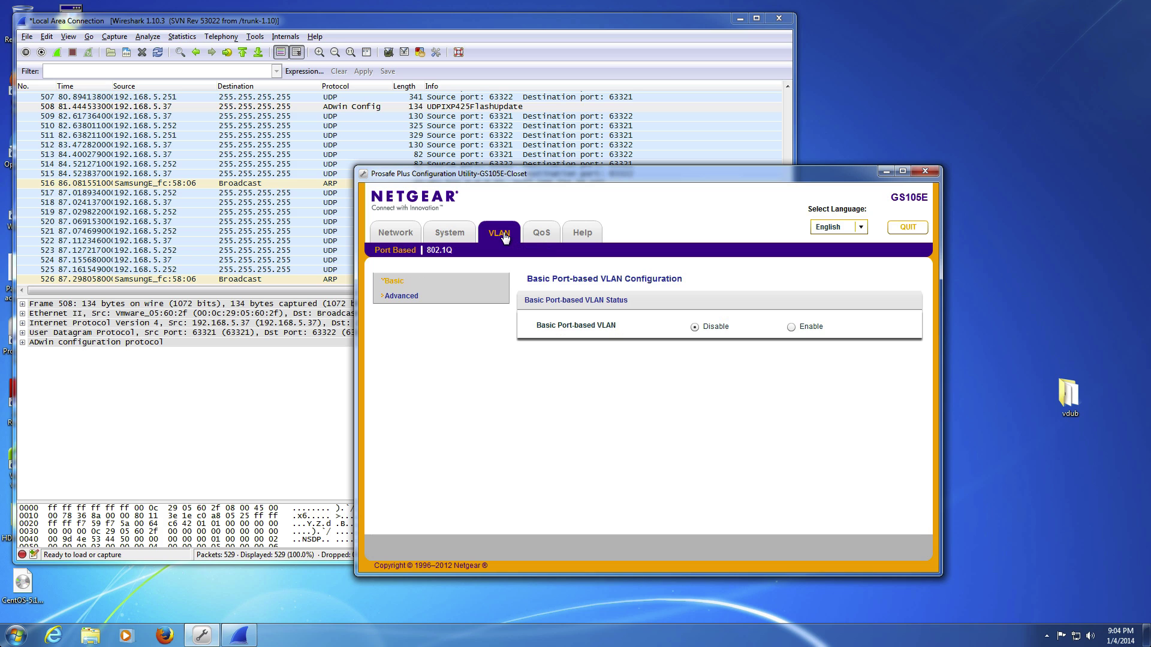
click(402, 296)
click(441, 253)
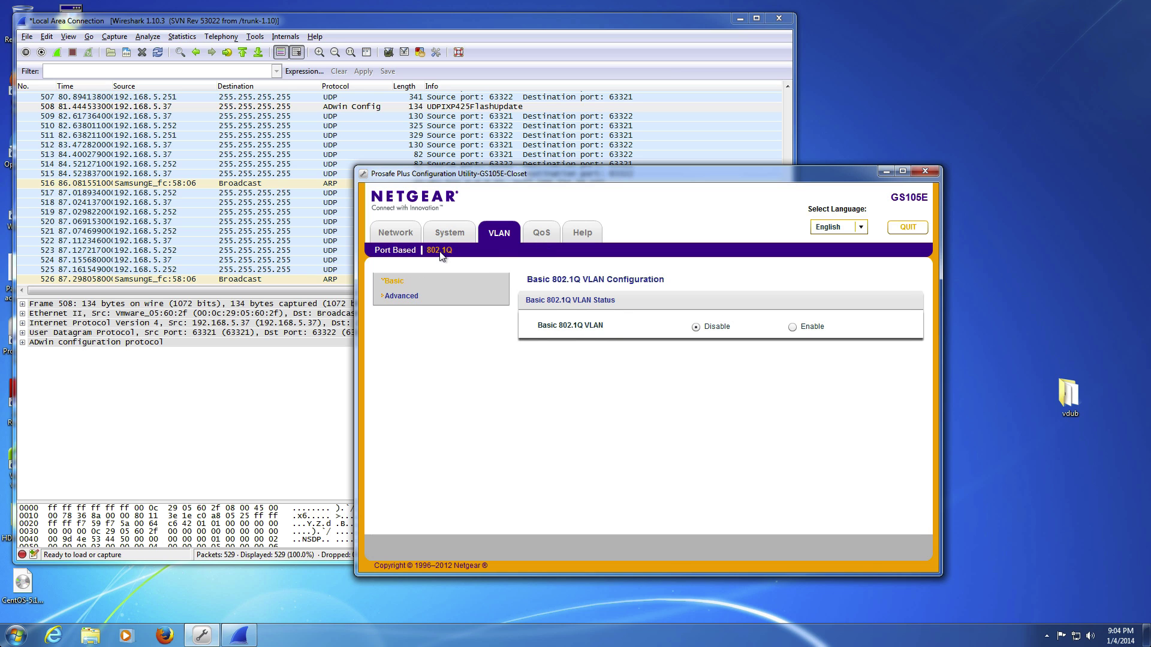
click(410, 297)
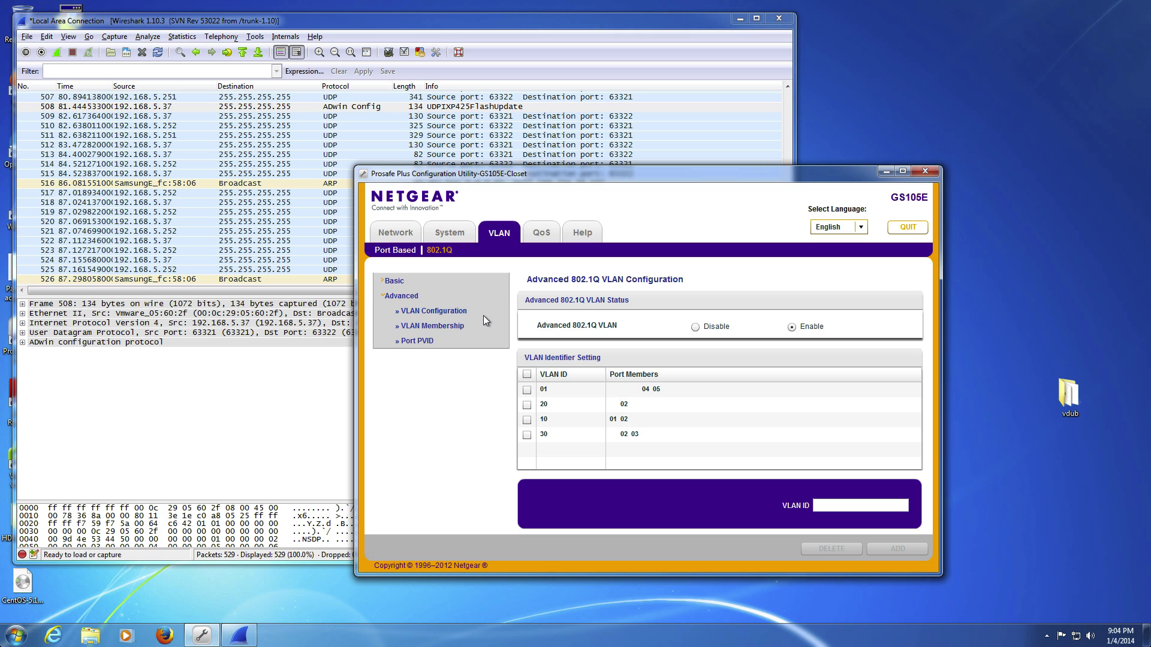
Examine the VLAN membership of the Closet switch for VLANs 01, 10 and 20
click(451, 326)
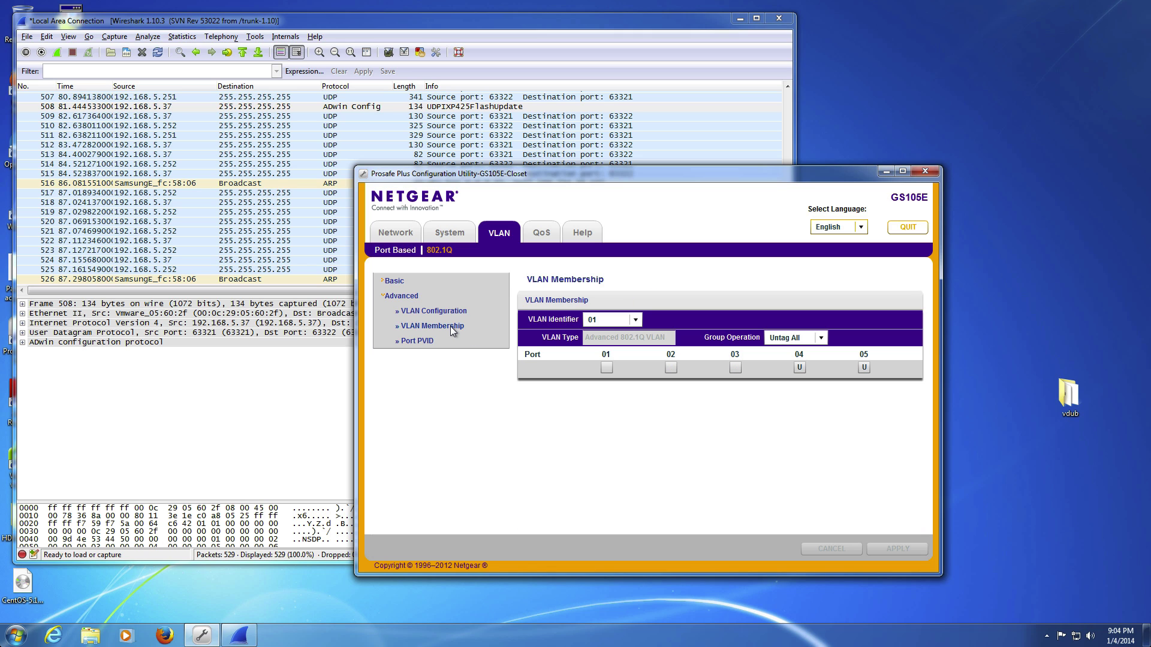
click(636, 320)
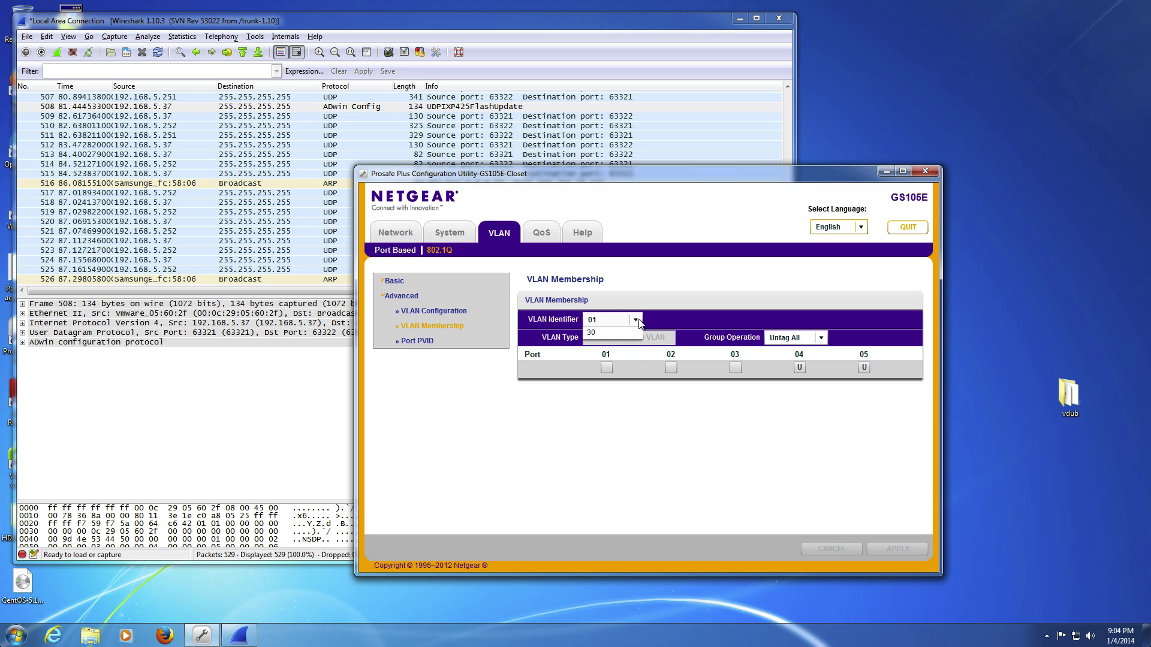
click(627, 344)
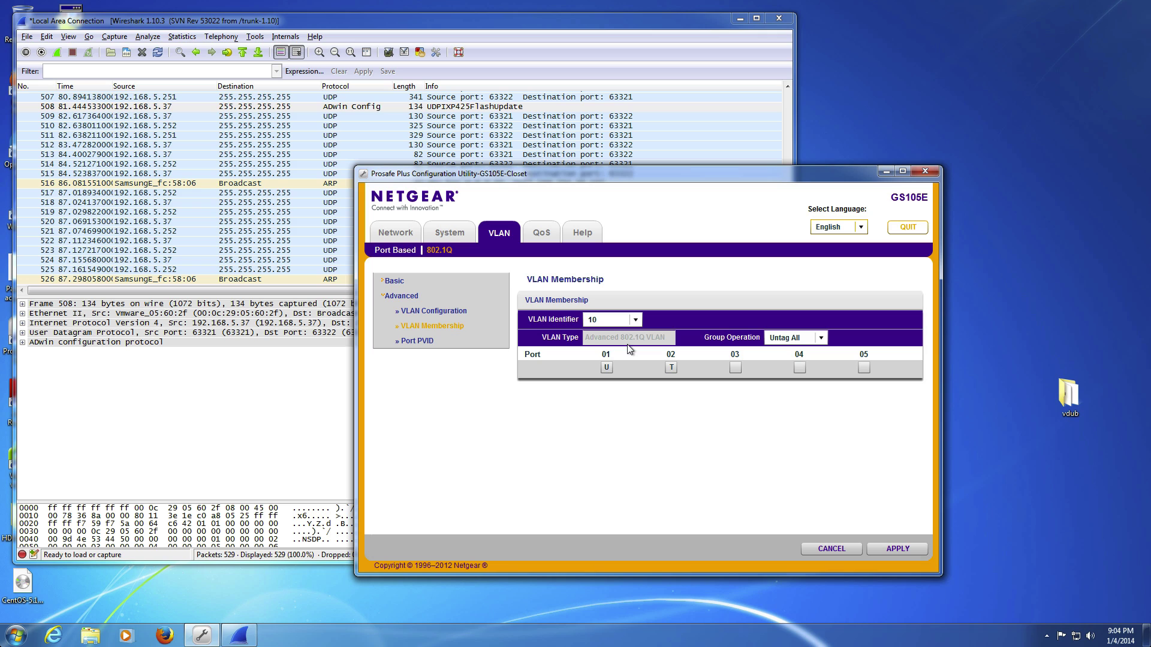
click(606, 368)
click(637, 322)
click(630, 358)
Set port 04 to tagged (T) in the membership of VLAN 30 on the Closet switch
click(638, 323)
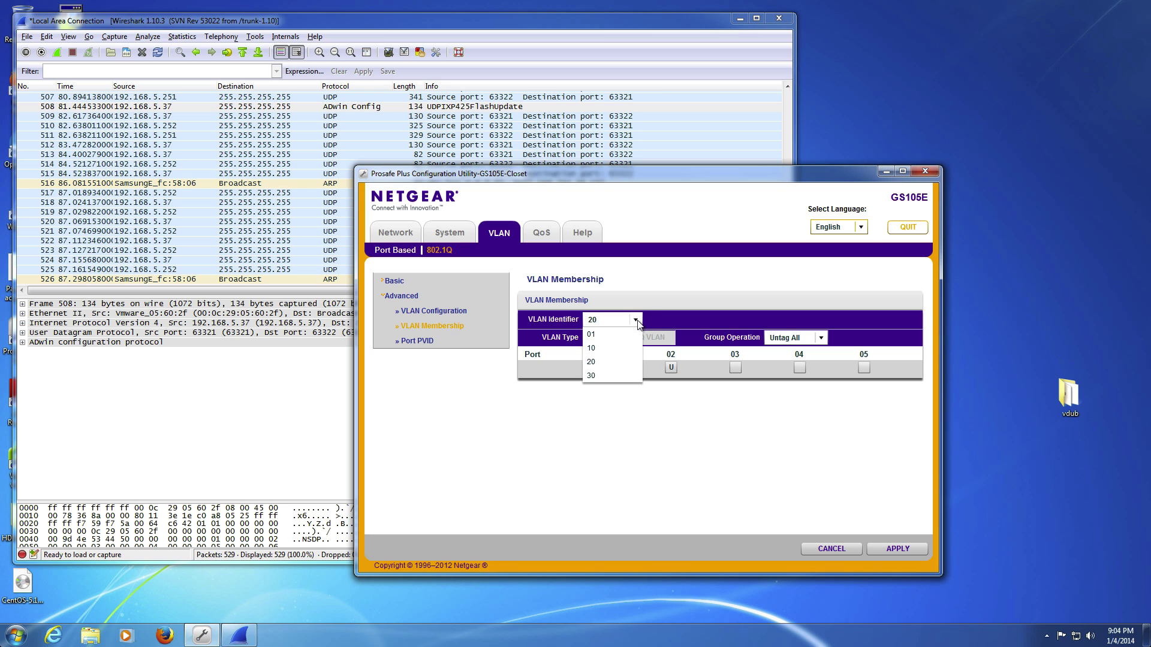
click(629, 374)
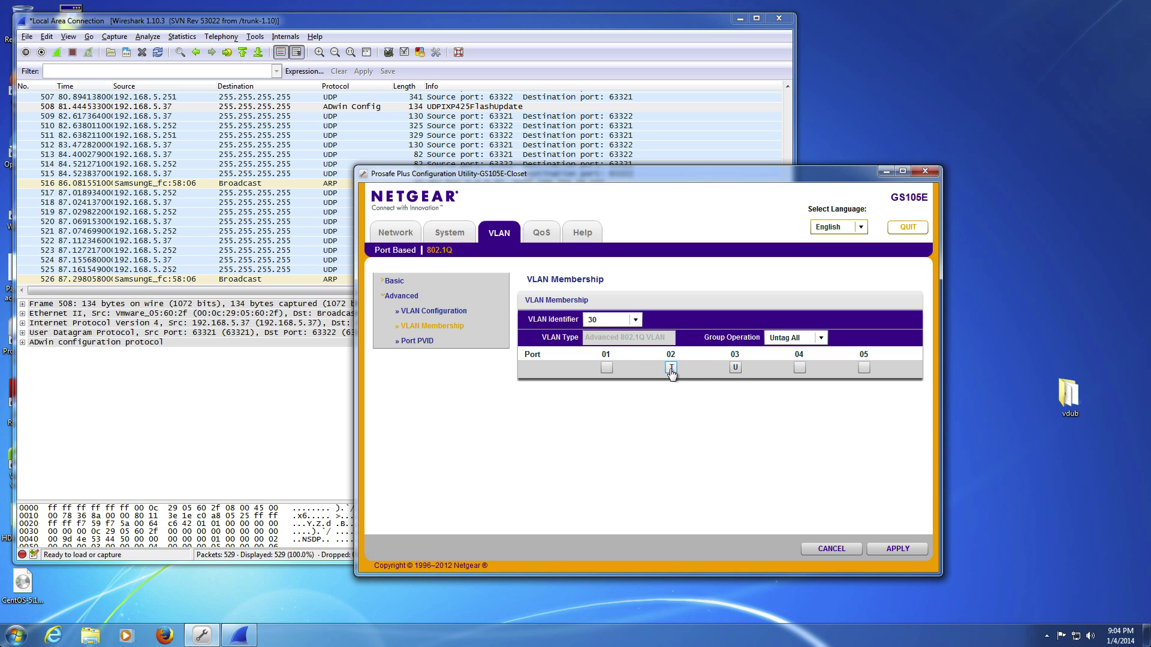
click(800, 368)
click(800, 369)
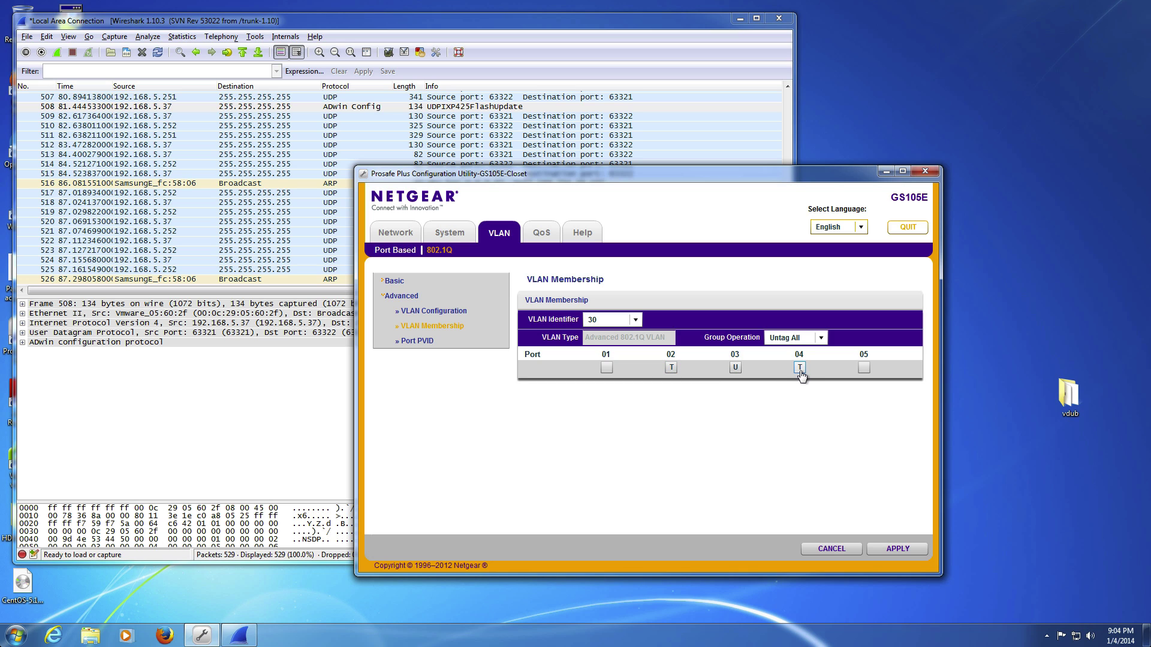